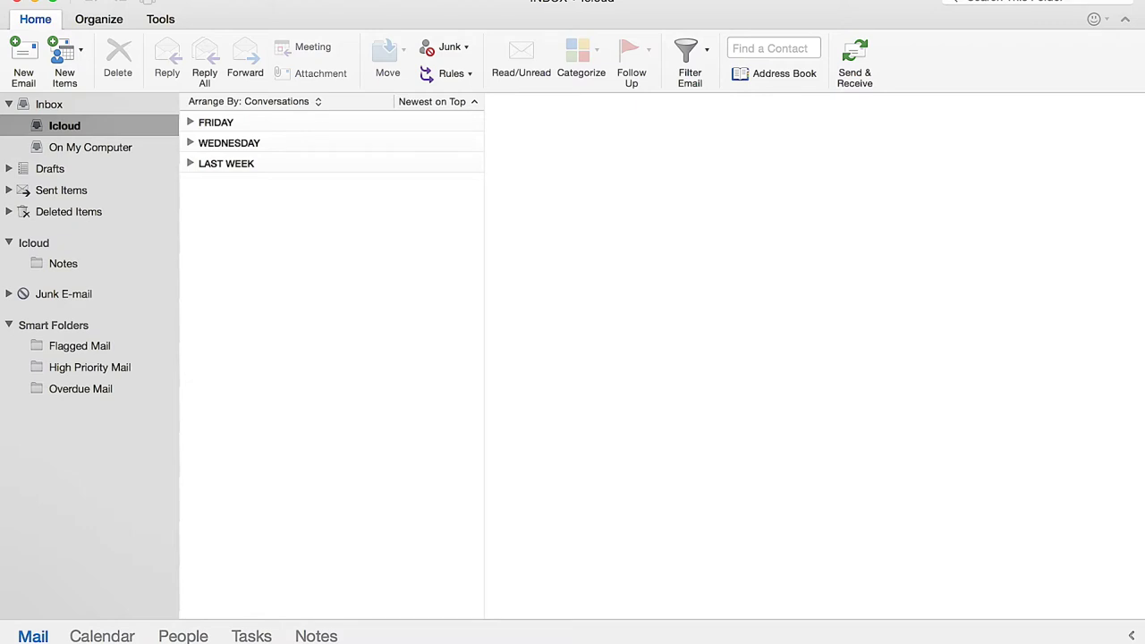
Open the mail account settings in the preferences
{"action": "left_click", "coordinate": [67, 0]}
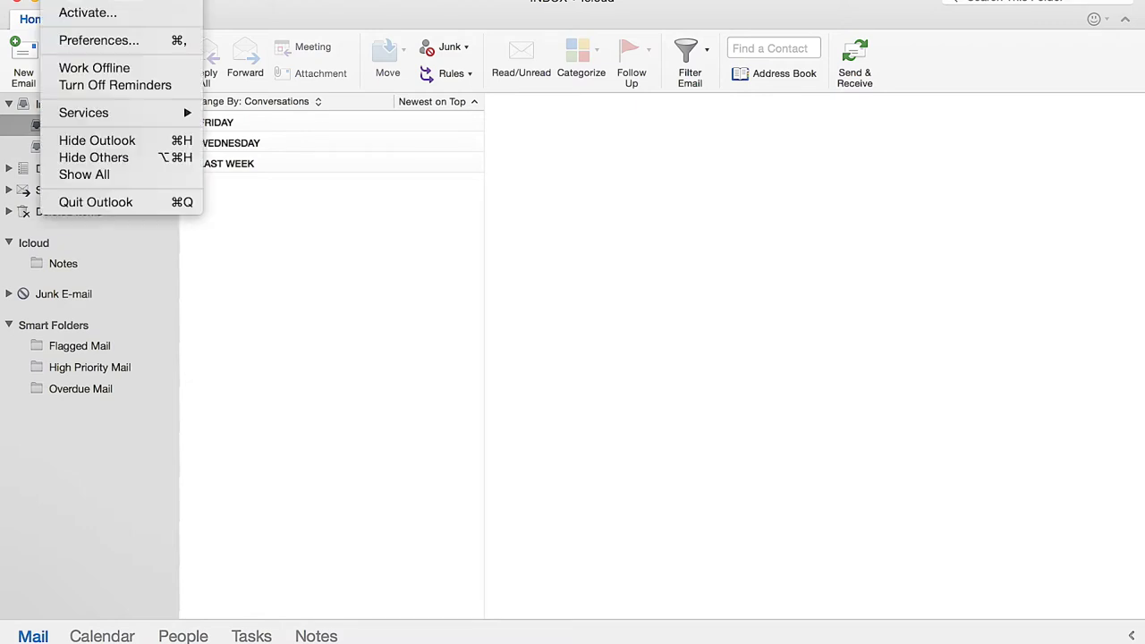
{"action": "left_click", "coordinate": [93, 39]}
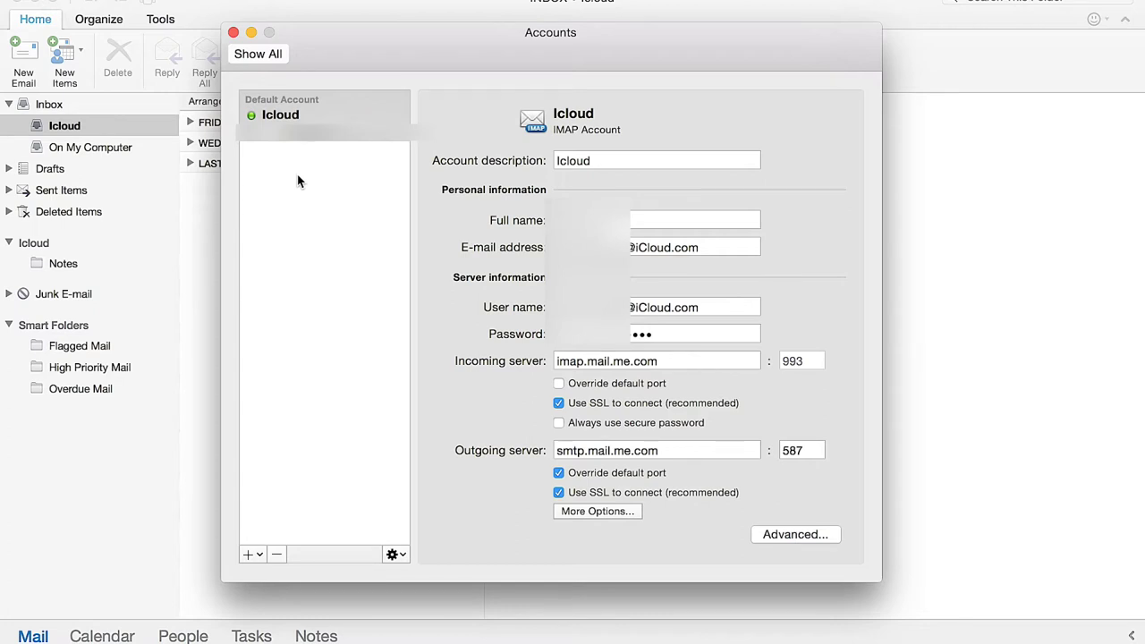
{"action": "left_click", "coordinate": [248, 555]}
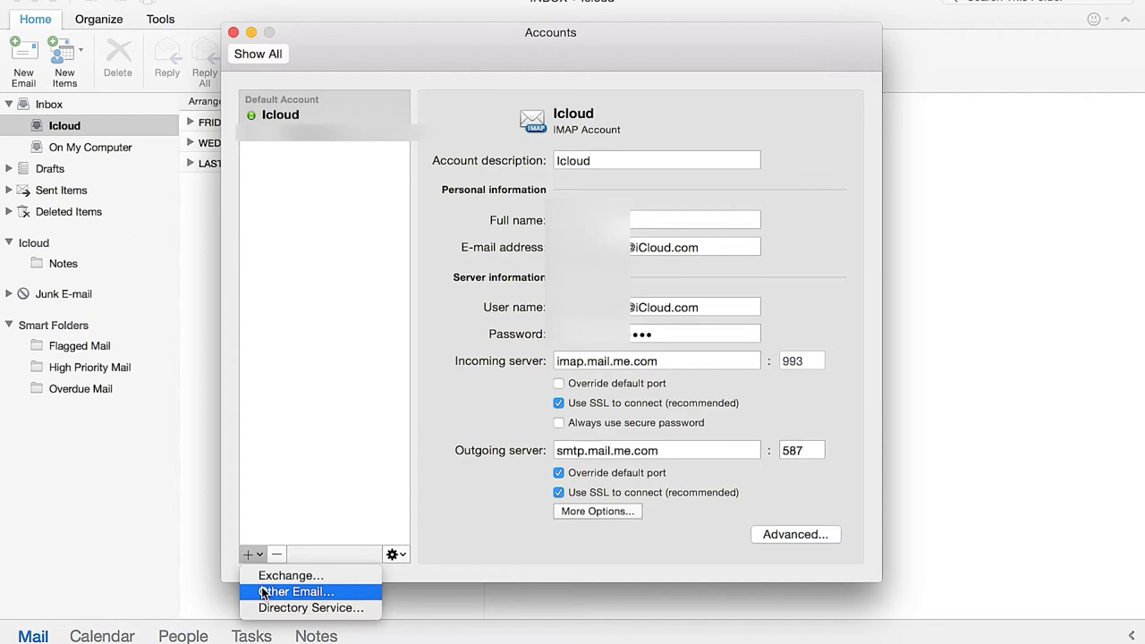
{"action": "left_click", "coordinate": [264, 592]}
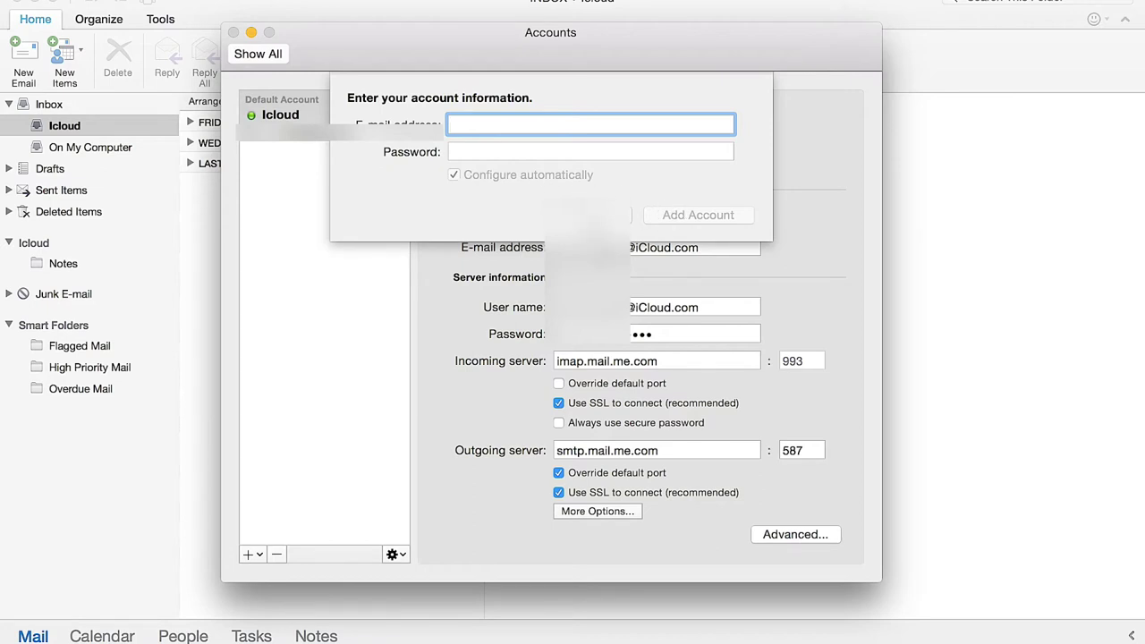
{"action": "key", "text": "Escape"}
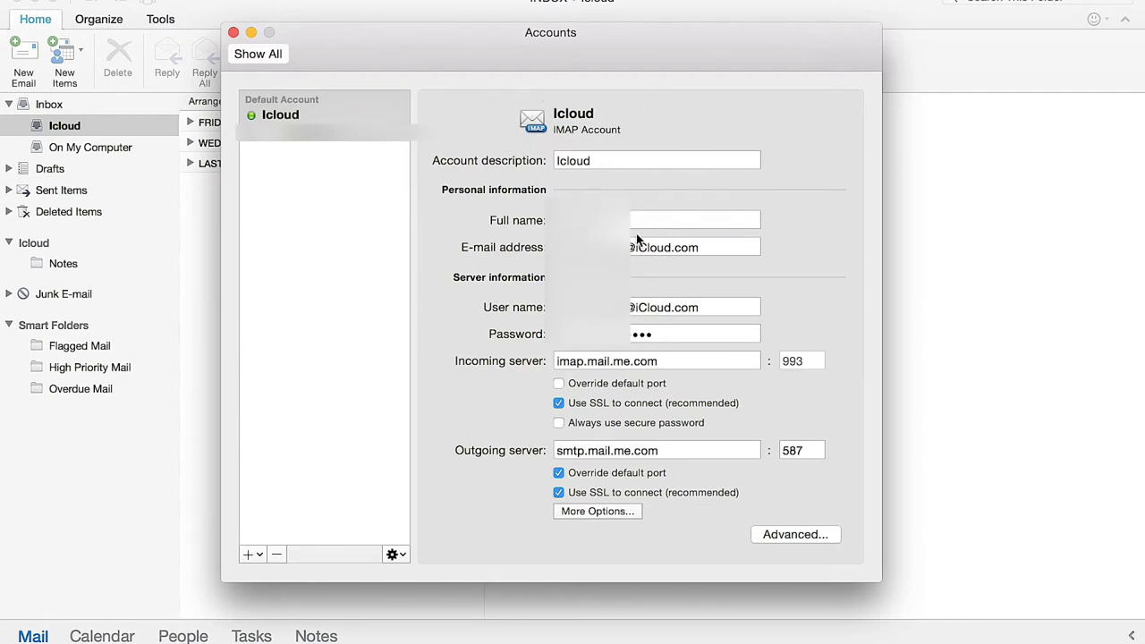
Review the Icloud account's description, full name, e-mail address, user name and password fields
{"action": "double_click", "coordinate": [617, 161]}
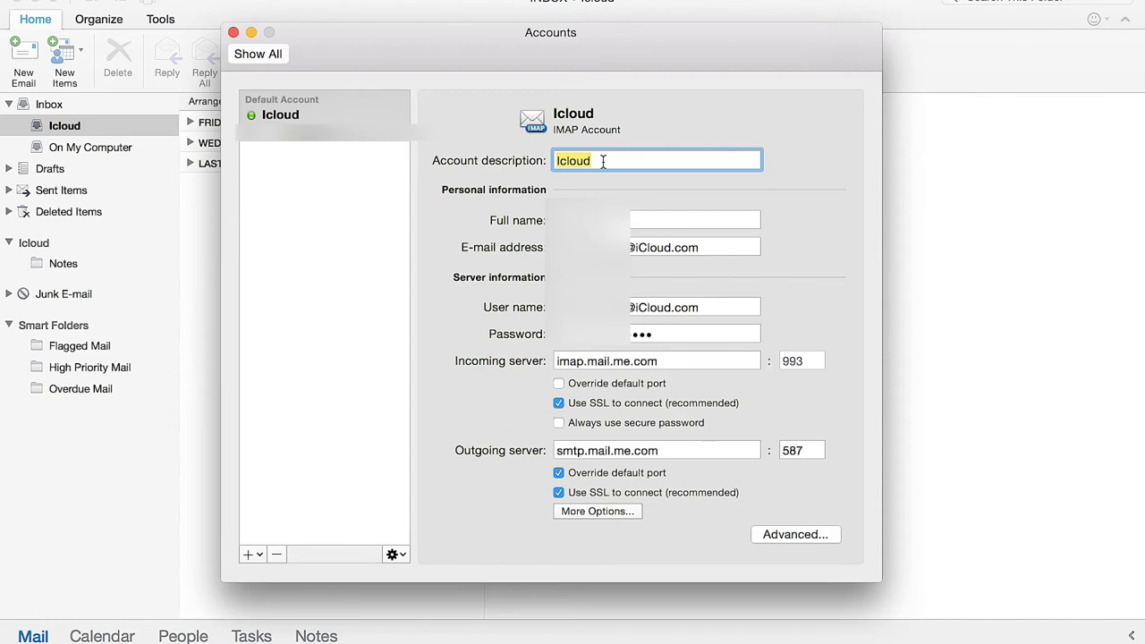
{"action": "key", "text": "Tab"}
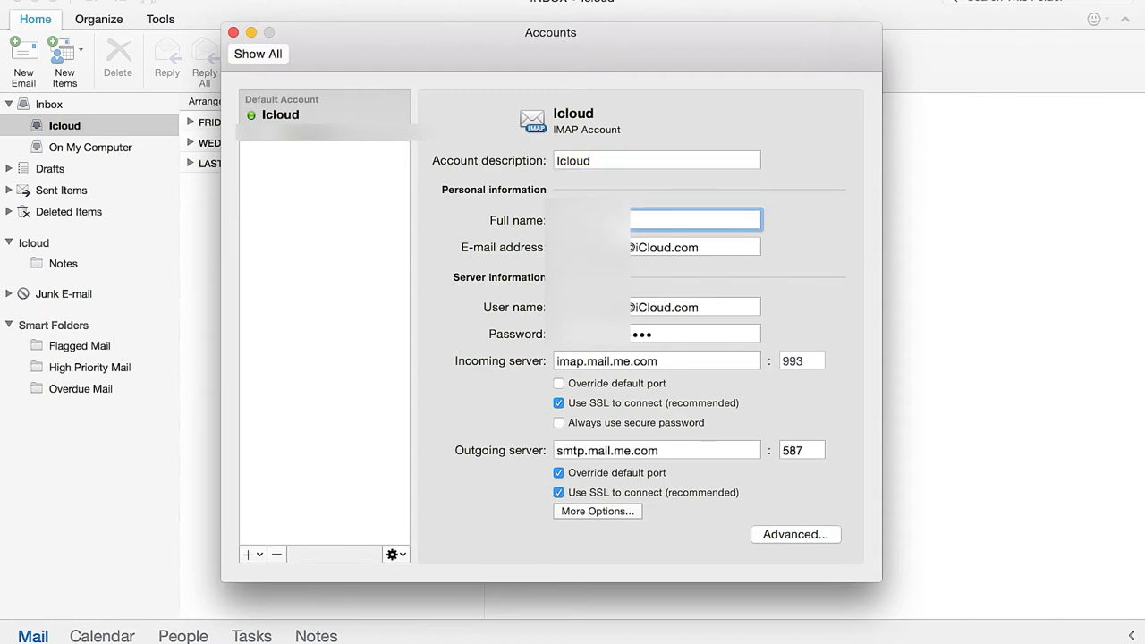
{"action": "left_click", "coordinate": [701, 247]}
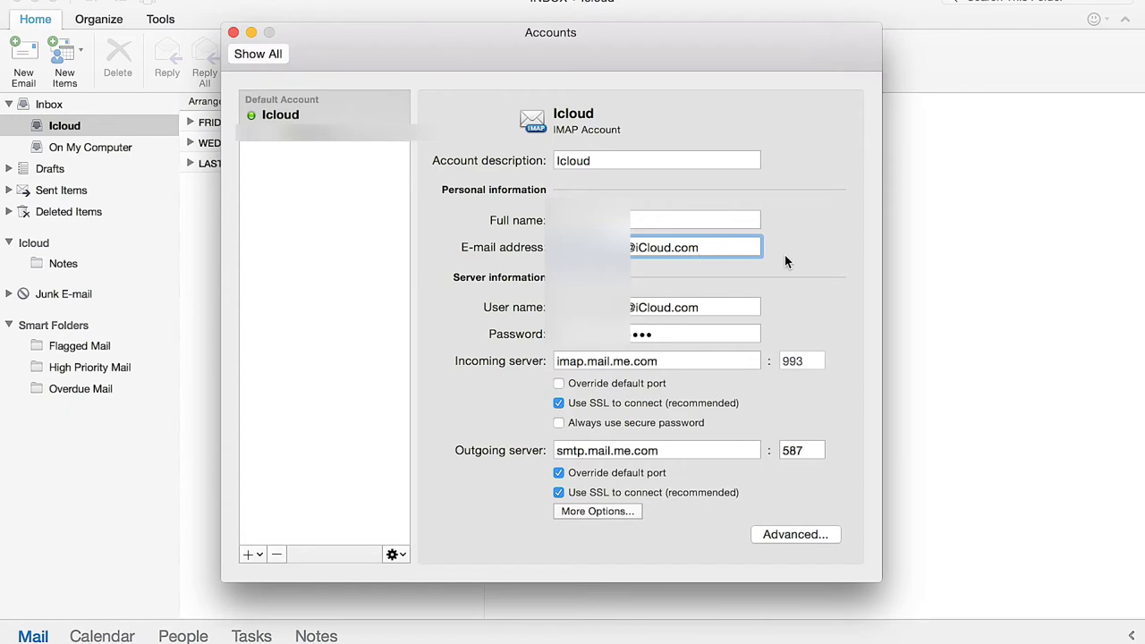
{"action": "left_click", "coordinate": [727, 305]}
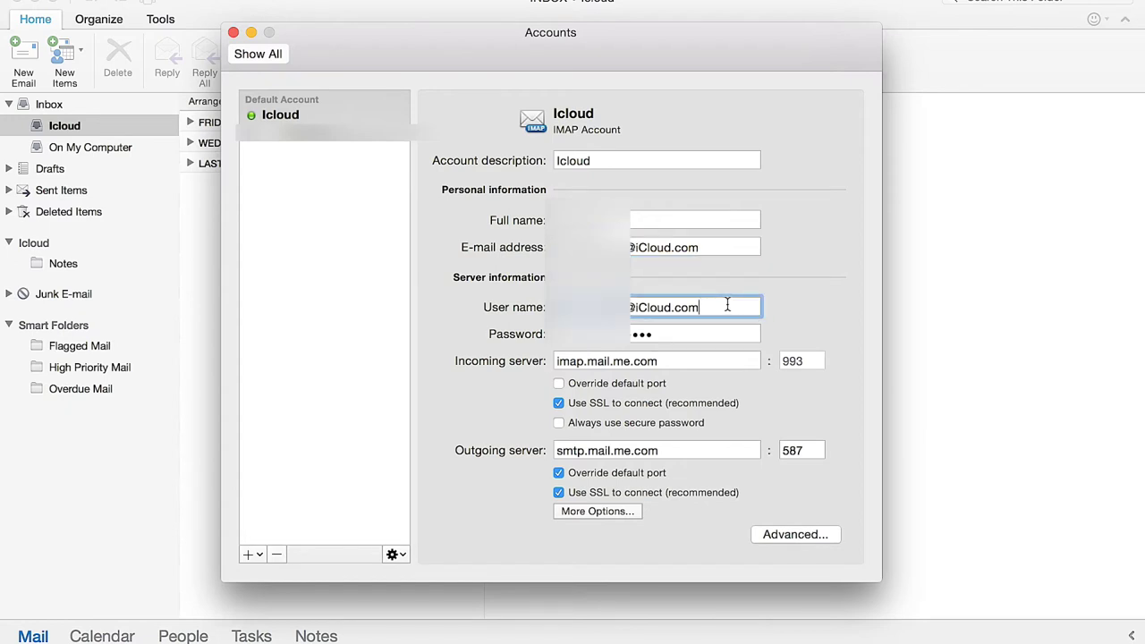
{"action": "left_click", "coordinate": [684, 334]}
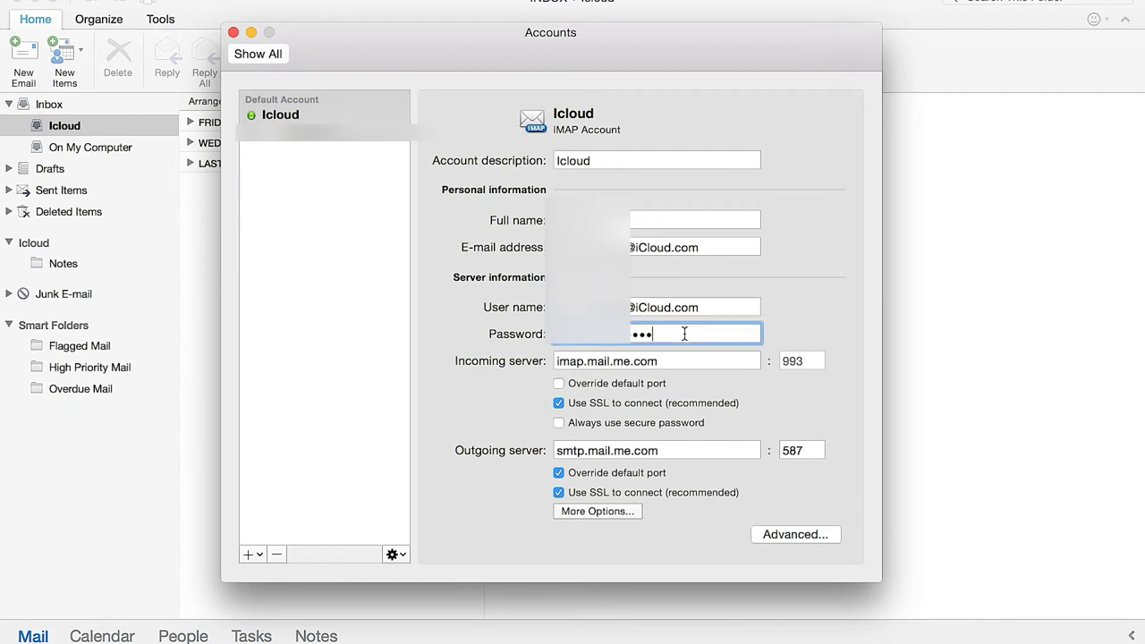
Examine the Icloud account's incoming and outgoing server names, port numbers and default port override options
{"action": "left_click", "coordinate": [685, 361]}
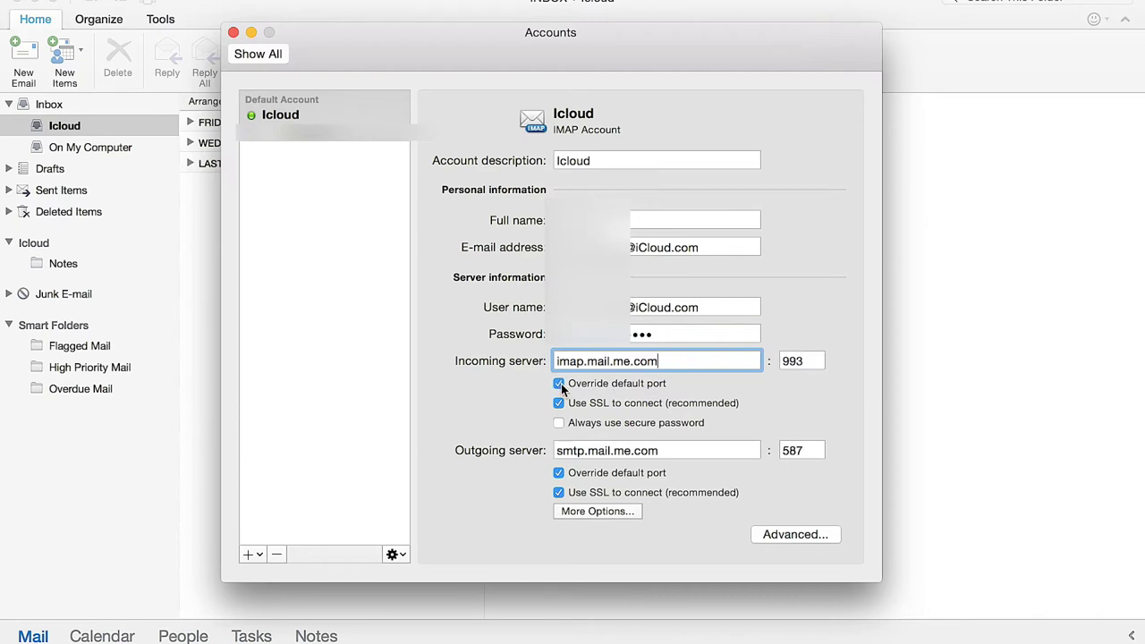
{"action": "double_click", "coordinate": [792, 361]}
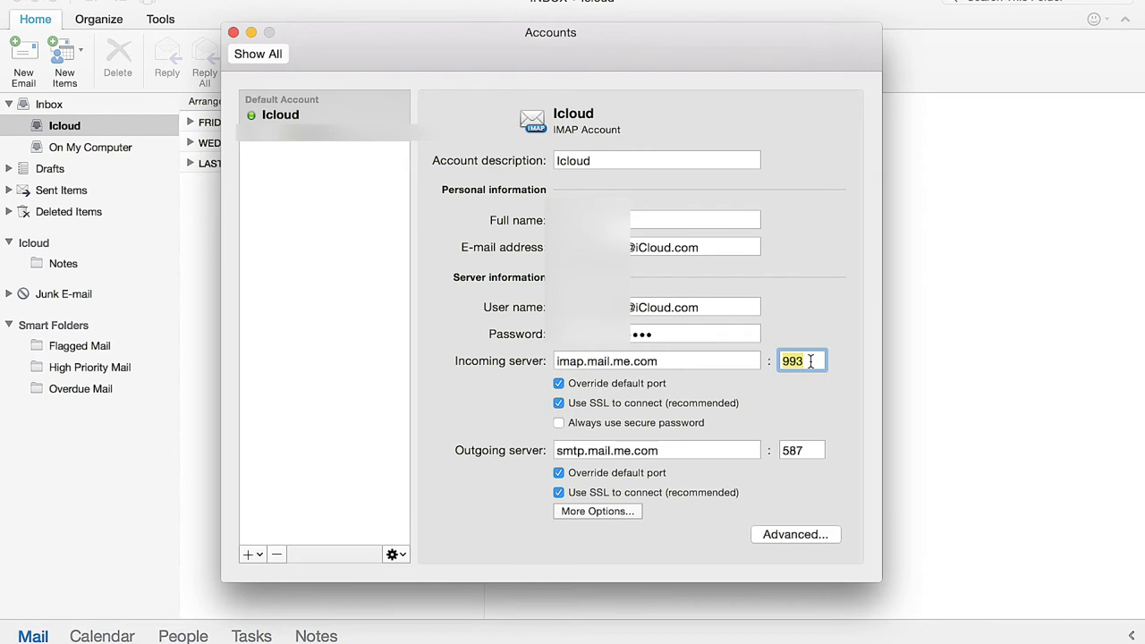
{"action": "left_click", "coordinate": [559, 383]}
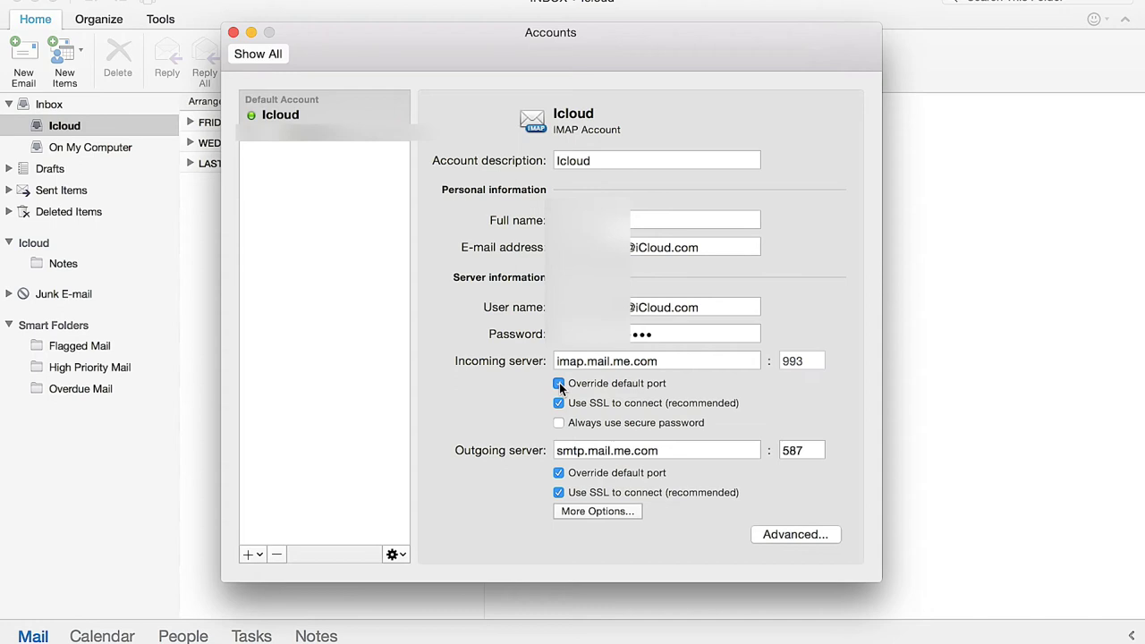
{"action": "left_click", "coordinate": [559, 383]}
{"action": "triple_click", "coordinate": [668, 360]}
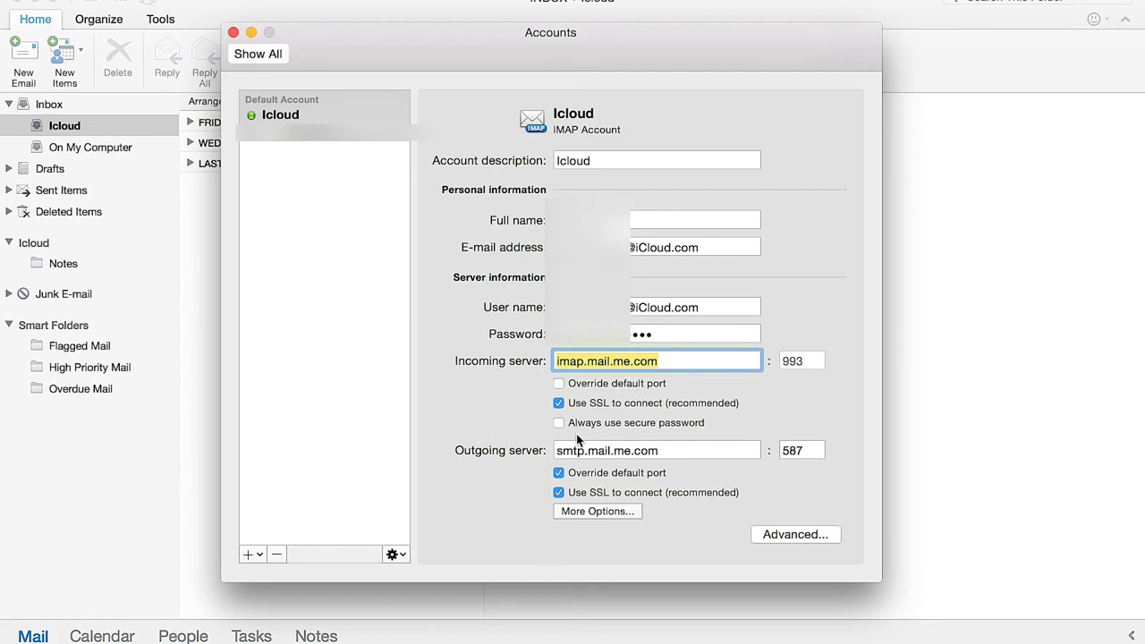
{"action": "left_click", "coordinate": [685, 452]}
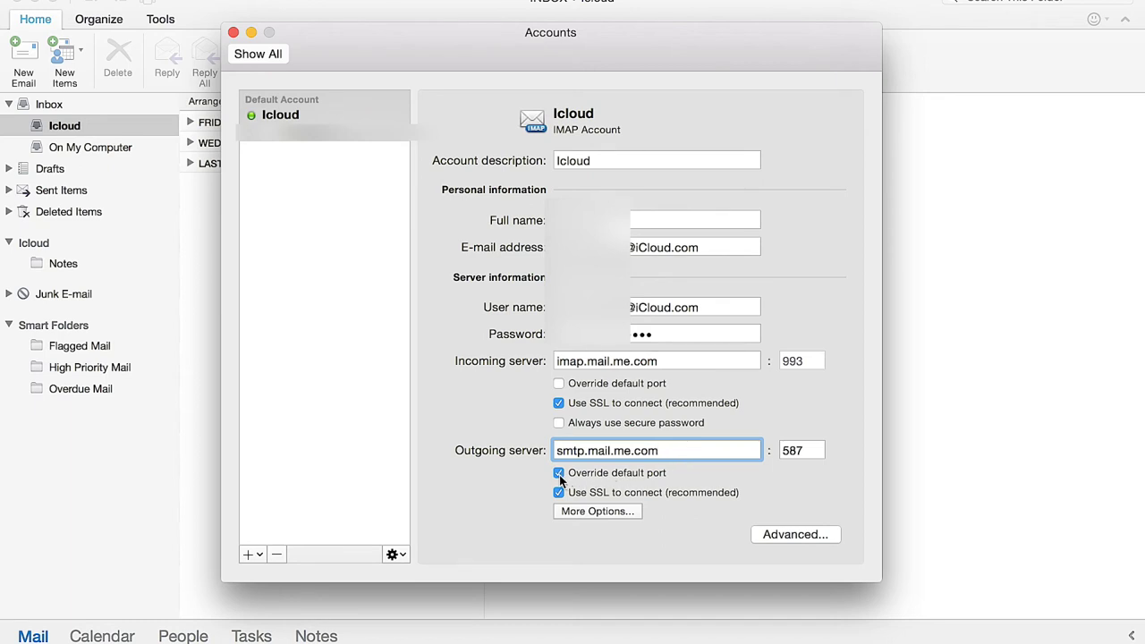
{"action": "double_click", "coordinate": [809, 450]}
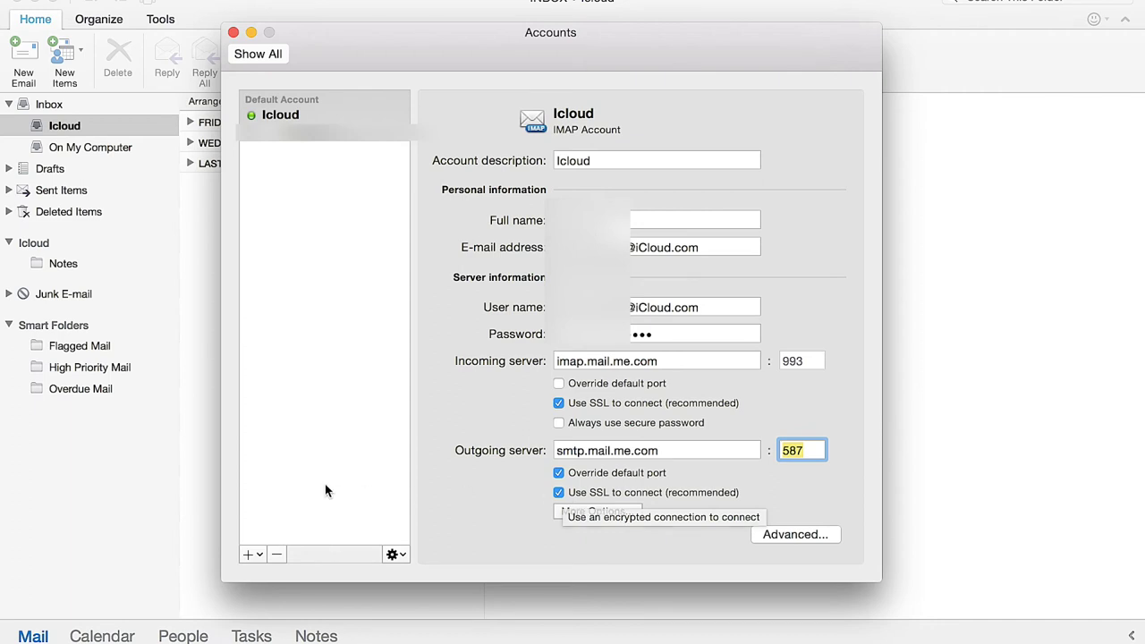
Start adding an Other Email account and enter the Gmail address for it
{"action": "left_click", "coordinate": [251, 555]}
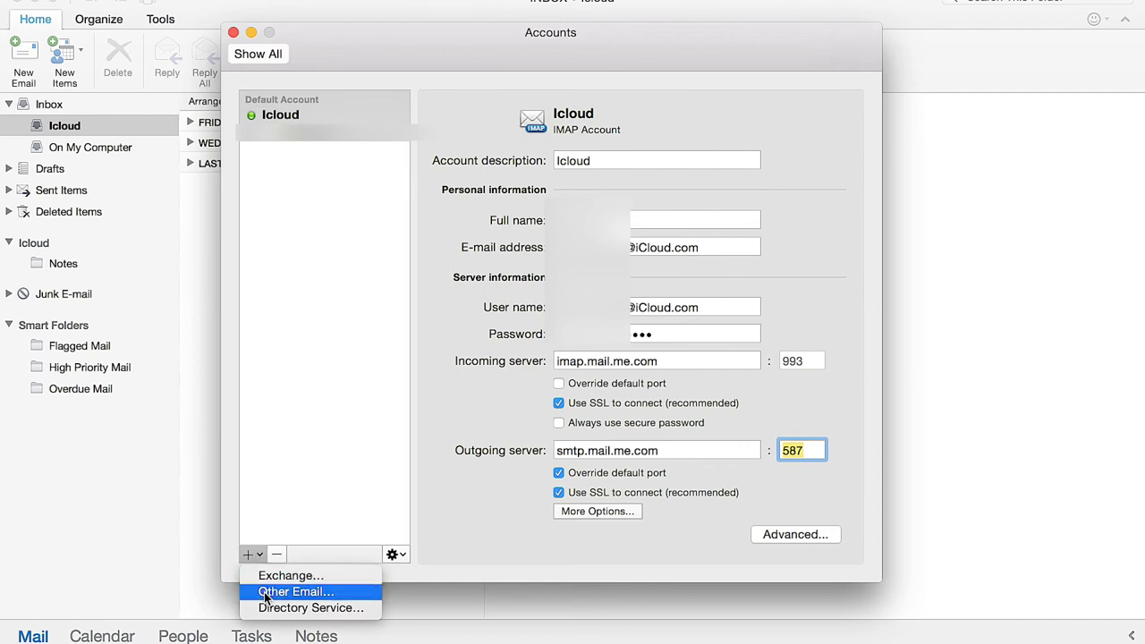
{"action": "left_click", "coordinate": [266, 593]}
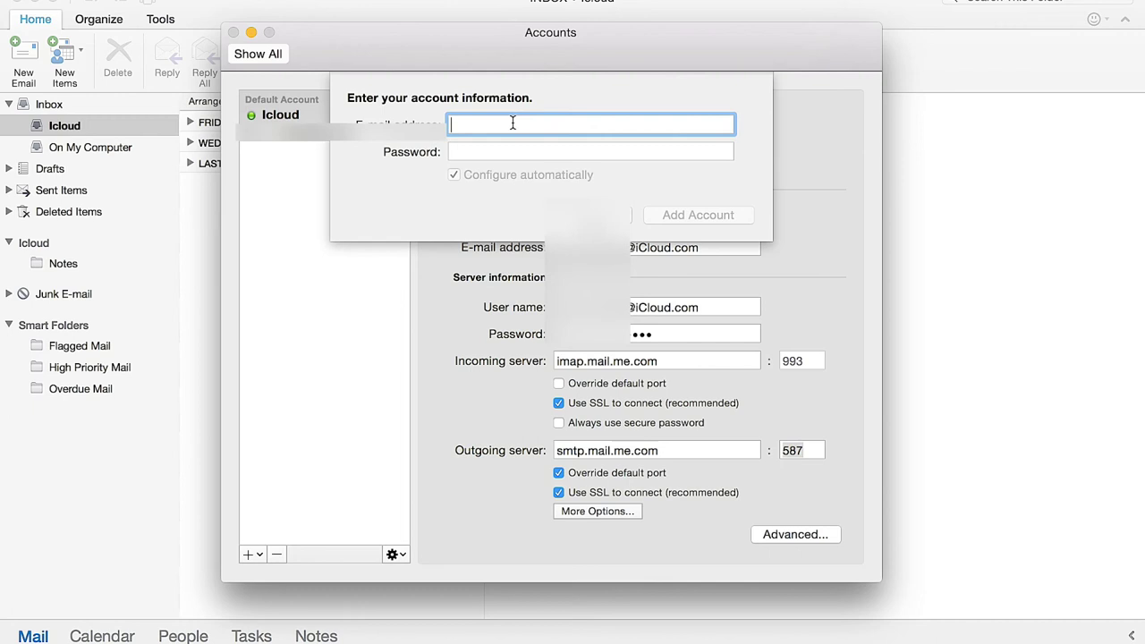
{"action": "type", "text": "@icloud."}
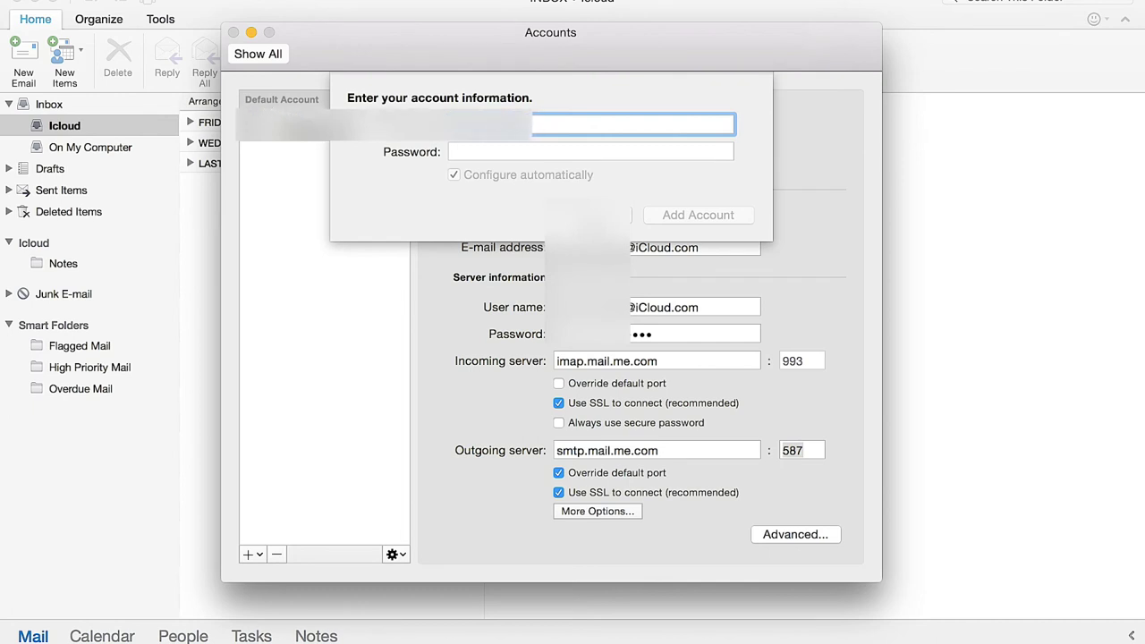
{"action": "type", "text": "@Gmail.com"}
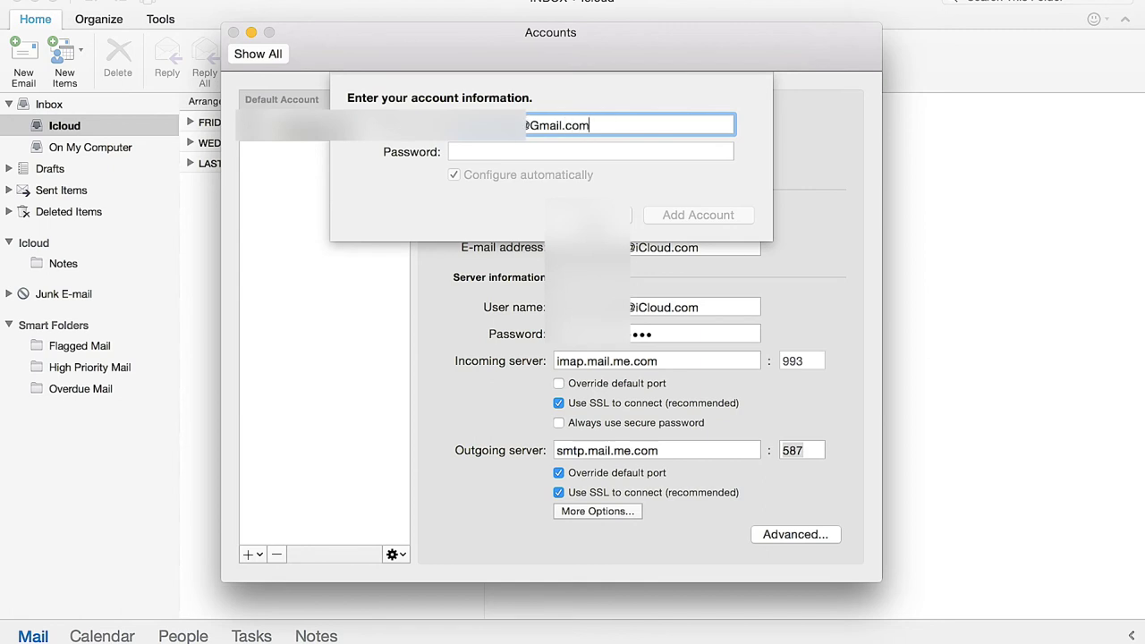
{"action": "left_click", "coordinate": [494, 150]}
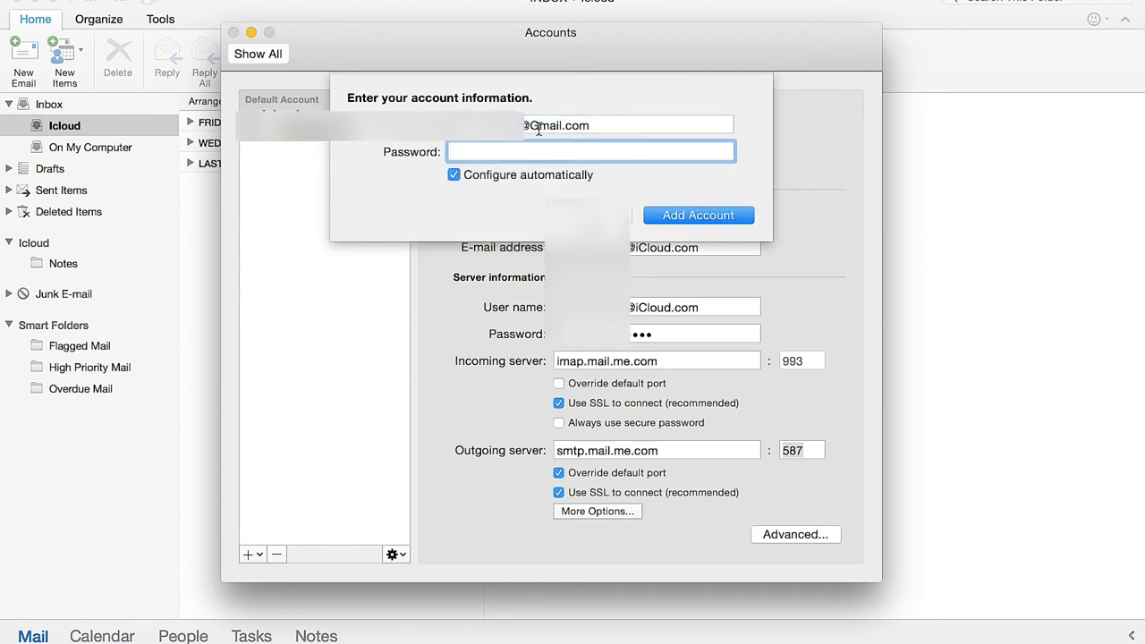
Try iCloud as the domain of the new account's e-mail address, and restore Gmail.com
{"action": "left_click_drag", "start_coordinate": [590, 126], "coordinate": [533, 125]}
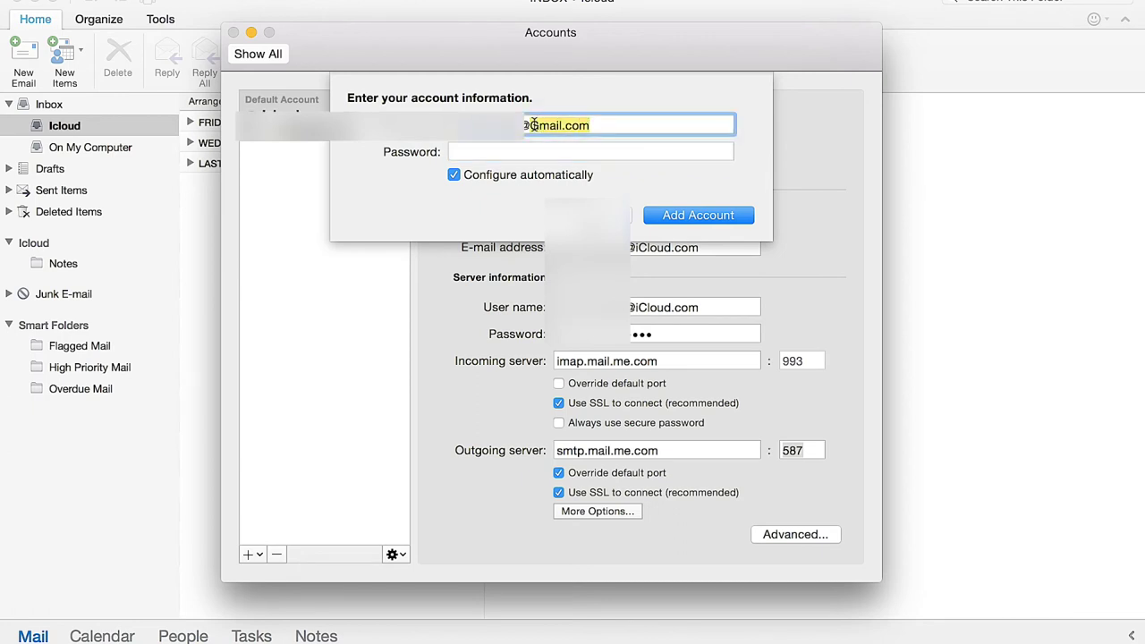
{"action": "type", "text": "iCLoud"}
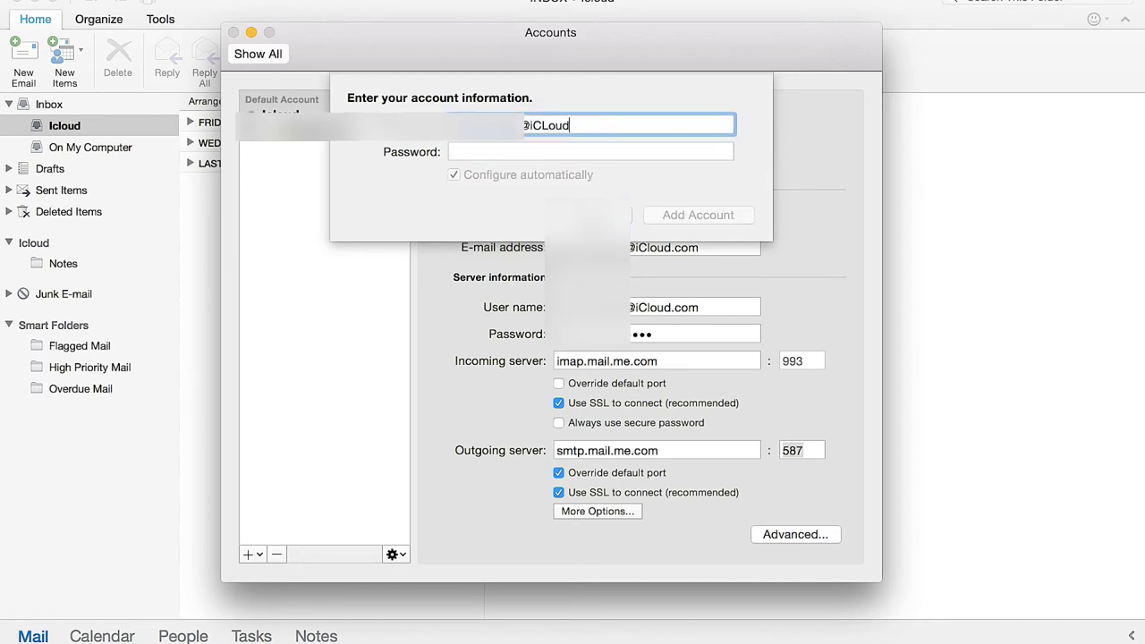
{"action": "key", "text": "BackSpace"}
{"action": "key", "text": "BackSpace"}
{"action": "key", "text": "BackSpace"}
{"action": "key", "text": "BackSpace"}
{"action": "type", "text": "loud"}
{"action": "left_click_drag", "start_coordinate": [576, 126], "coordinate": [532, 125]}
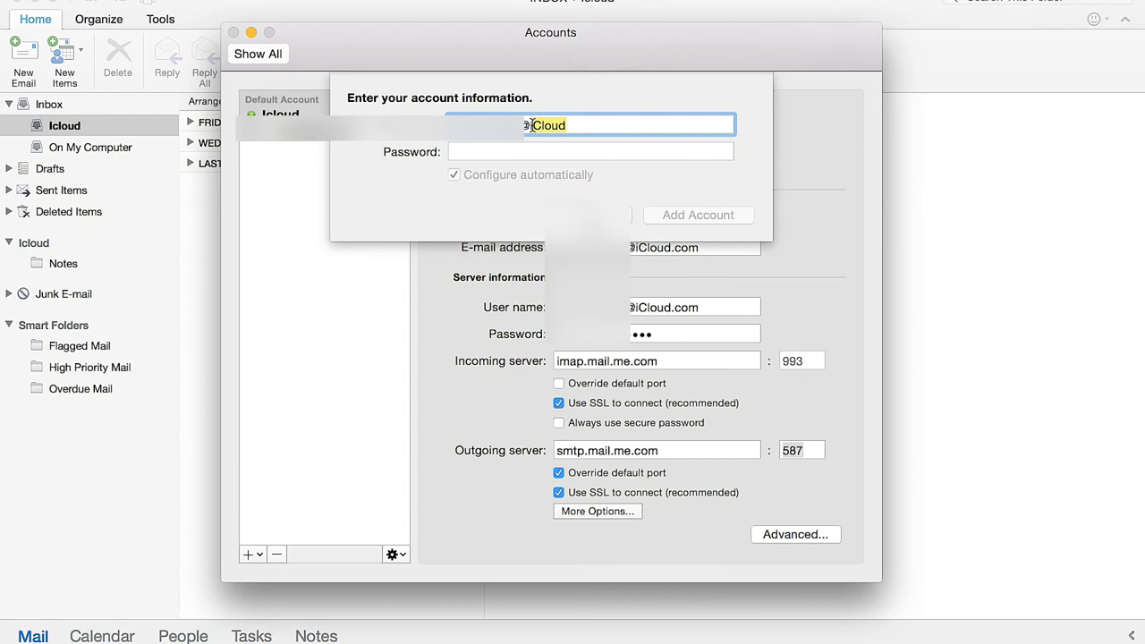
{"action": "key", "text": "BackSpace"}
{"action": "type", "text": "Gmail.com"}
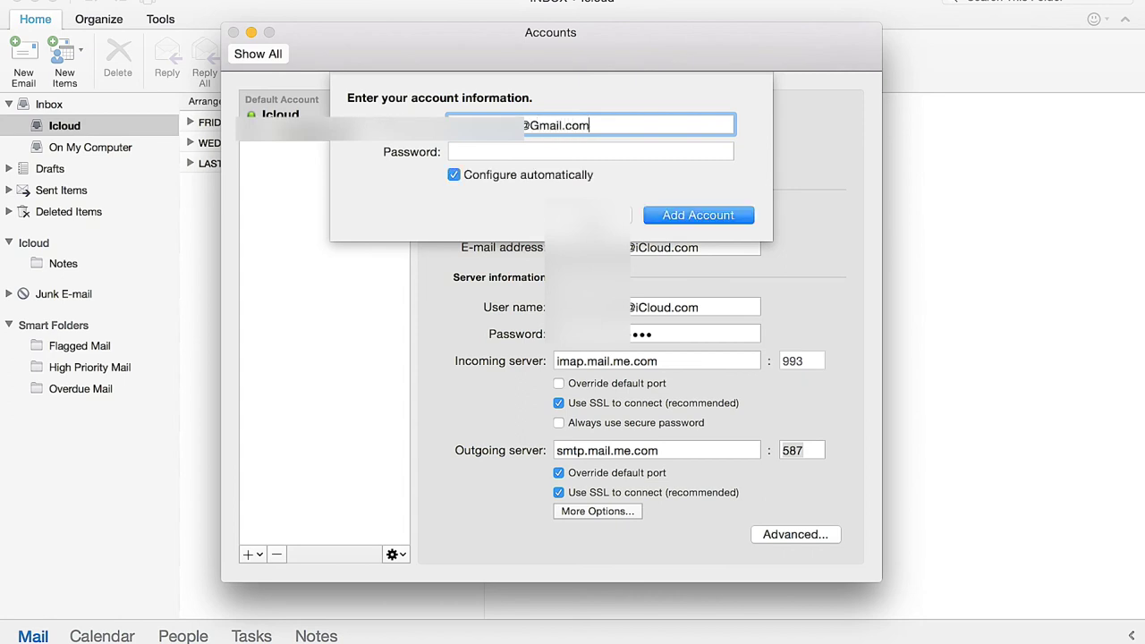
Enter the Gmail account's password, add the account with automatic configuration, and close the account settings
{"action": "left_click", "coordinate": [486, 153]}
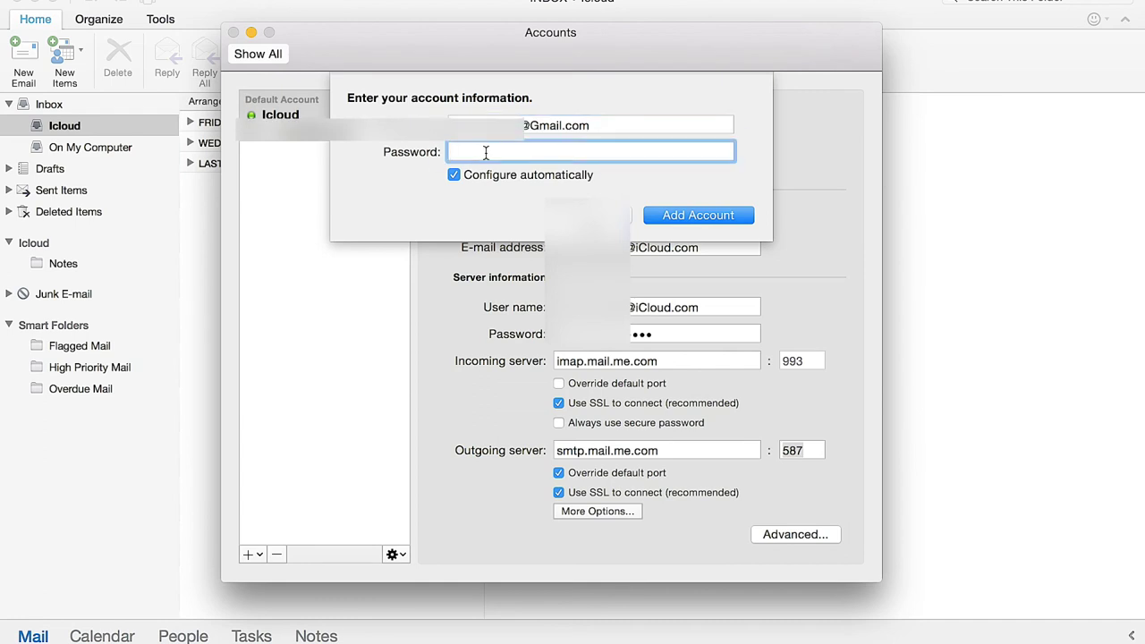
{"action": "type", "text": "•••••••••••••"}
{"action": "left_click", "coordinate": [669, 215]}
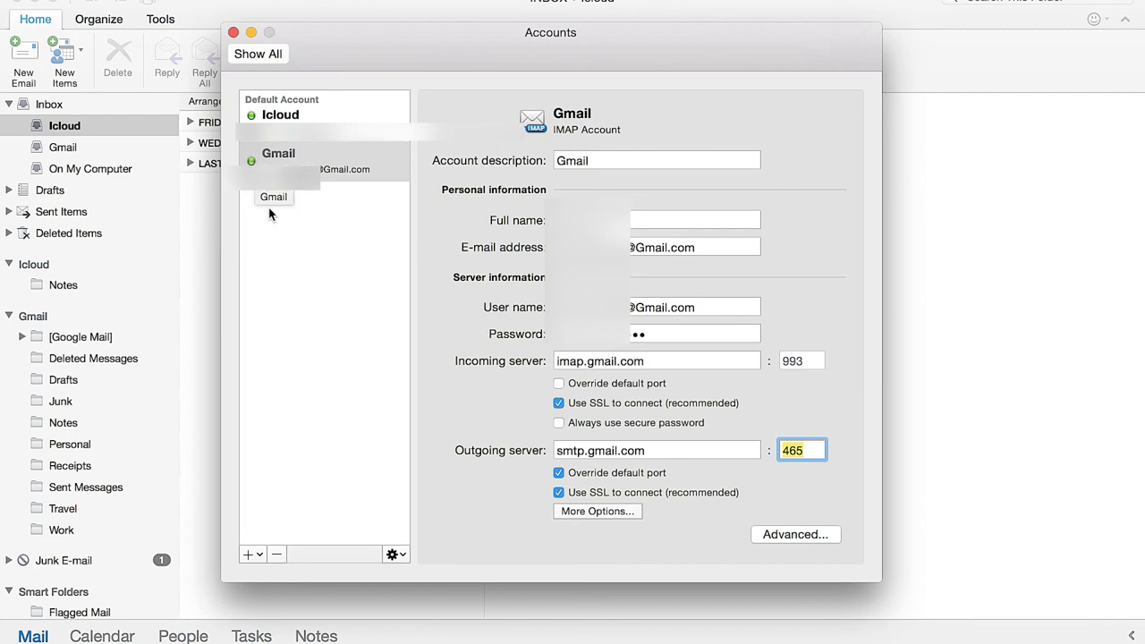
{"action": "key", "text": "super+w"}
Look through the Gmail and Icloud inboxes and the Gmail account's folder list
{"action": "left_click", "coordinate": [69, 151]}
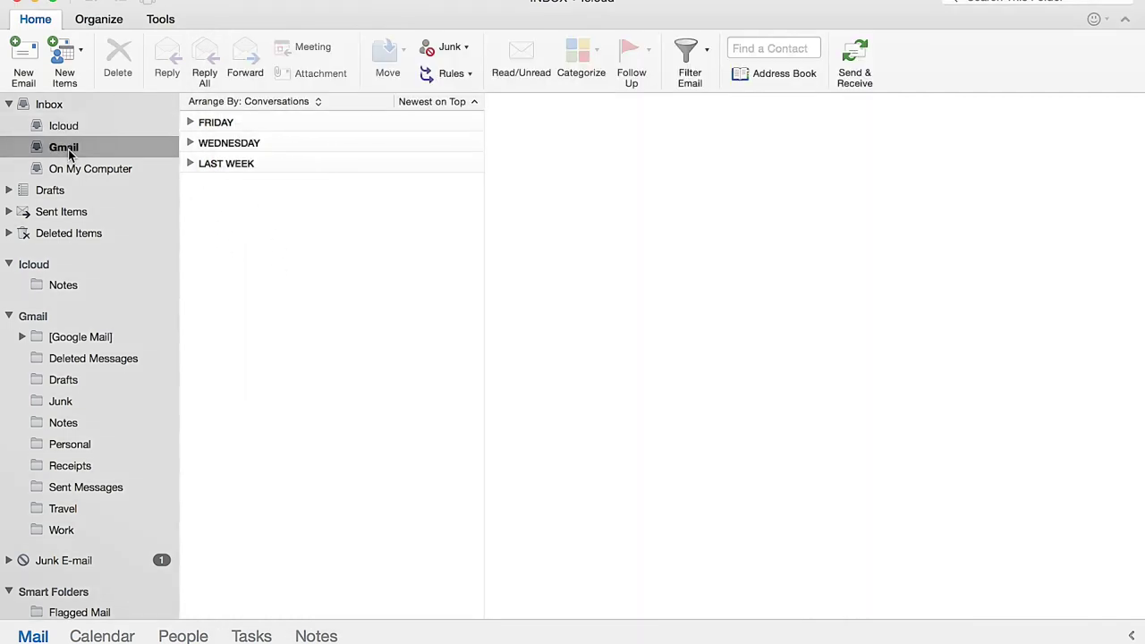
{"action": "left_click", "coordinate": [68, 127]}
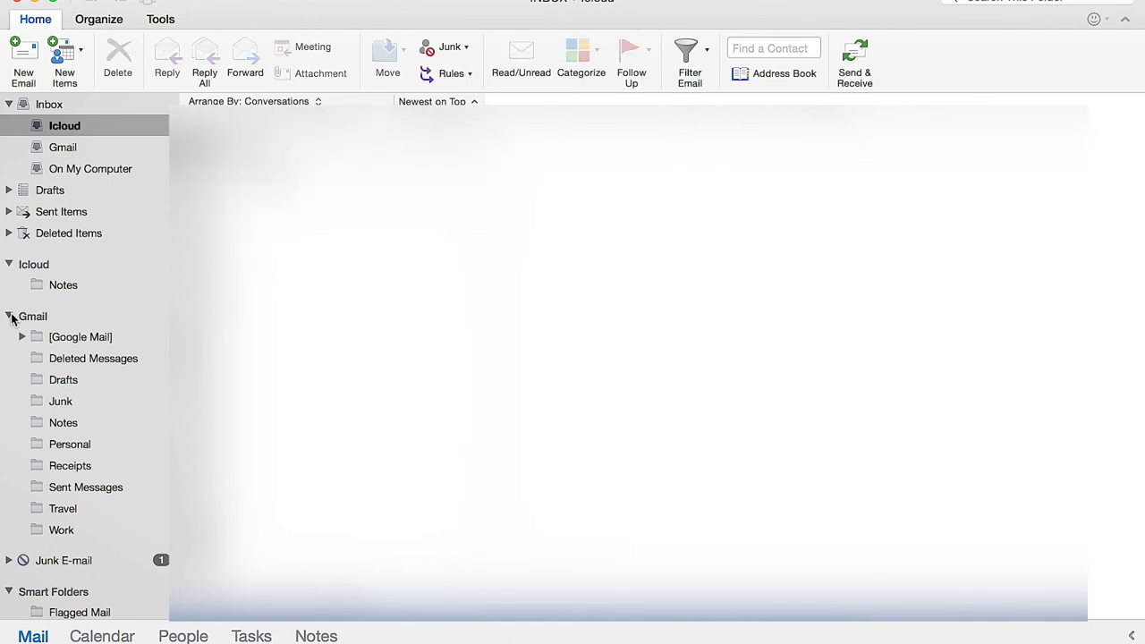
{"action": "left_click", "coordinate": [10, 317]}
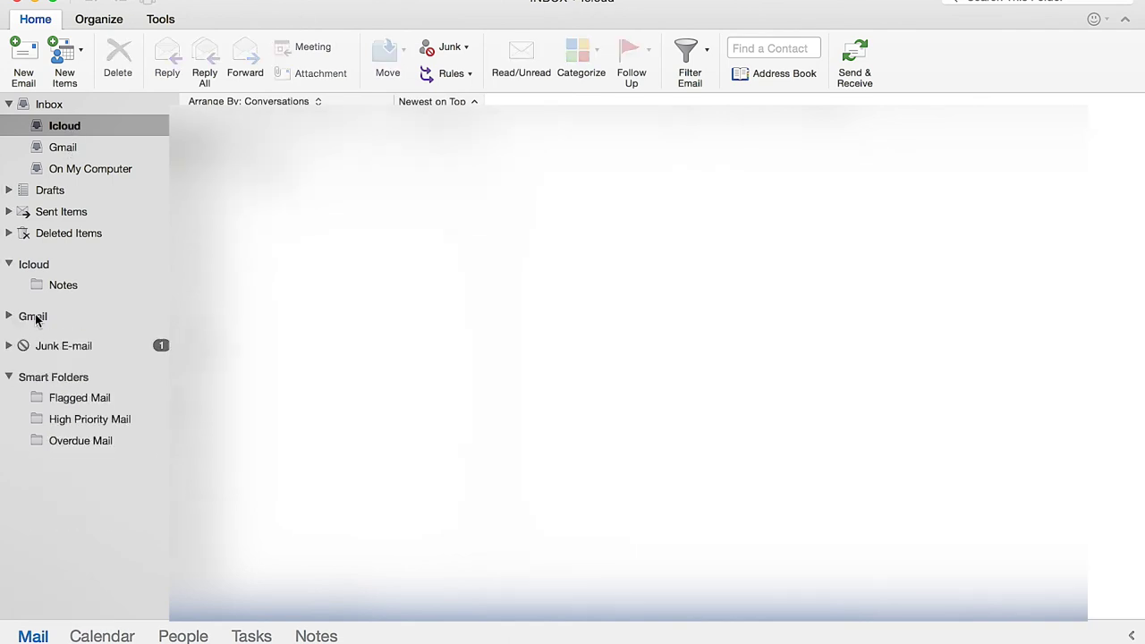
{"action": "left_click", "coordinate": [8, 317]}
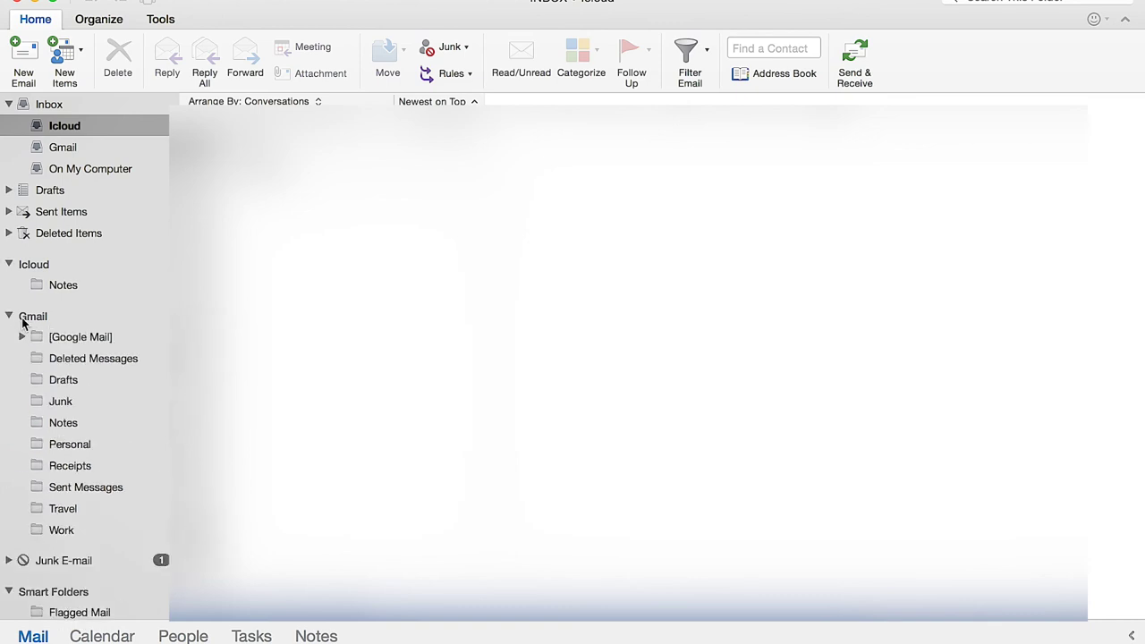
{"action": "scroll", "coordinate": [67, 483], "scroll_direction": "down", "scroll_amount": 2}
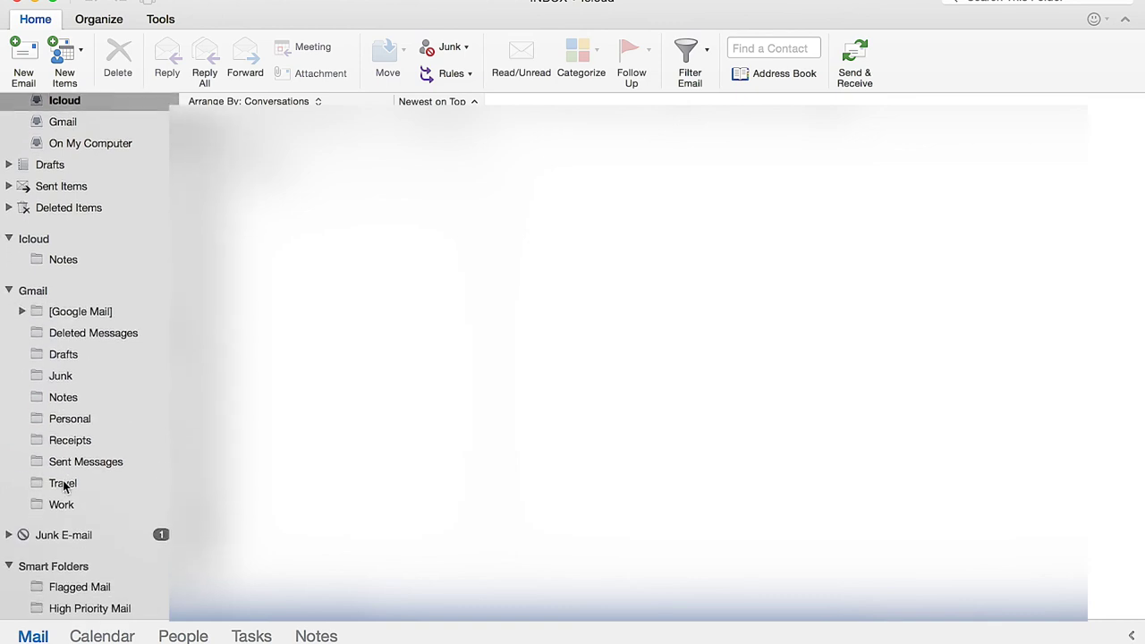
{"action": "scroll", "coordinate": [63, 483], "scroll_direction": "up", "scroll_amount": 3}
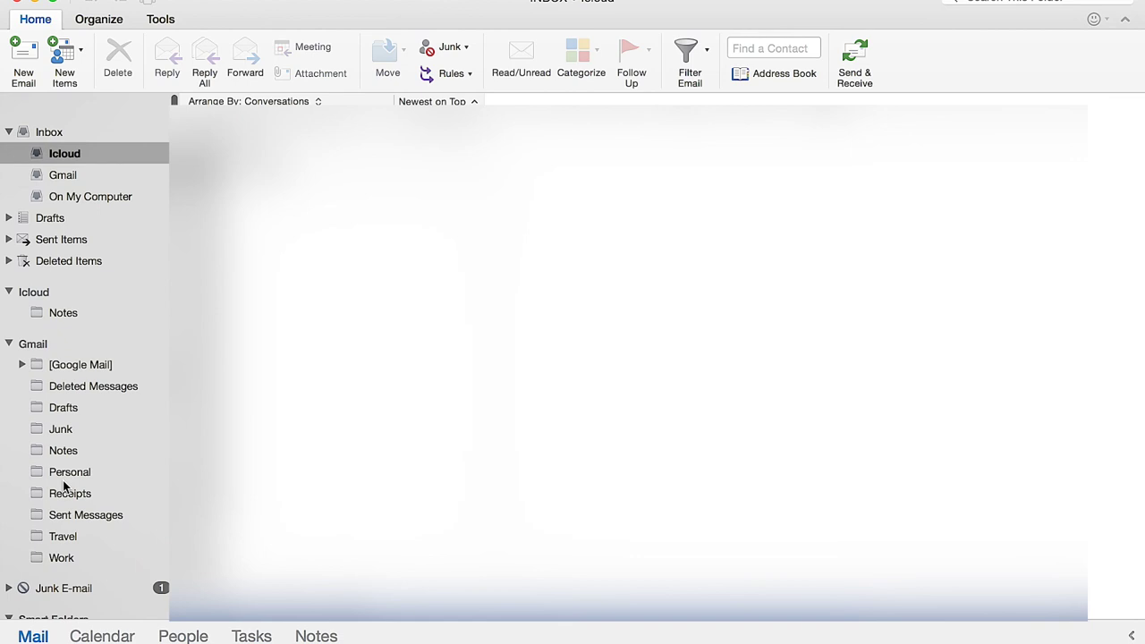
{"action": "scroll", "coordinate": [63, 481], "scroll_direction": "down", "scroll_amount": 1}
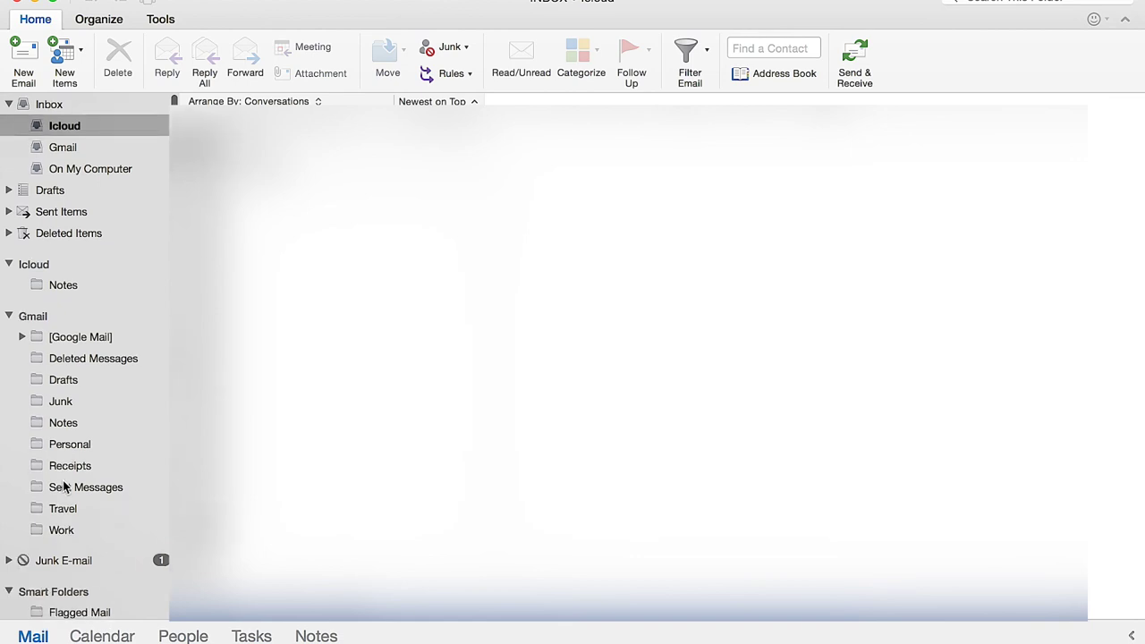